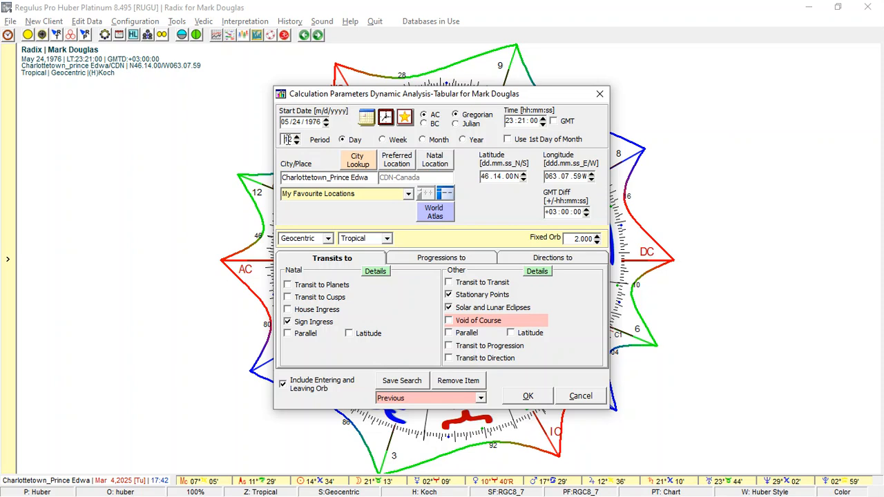
# Step: Set the tabular analysis period to 99 days and use the natal location
pyautogui.doubleClick(288, 139)
pyautogui.write('92')
pyautogui.click(445, 160)
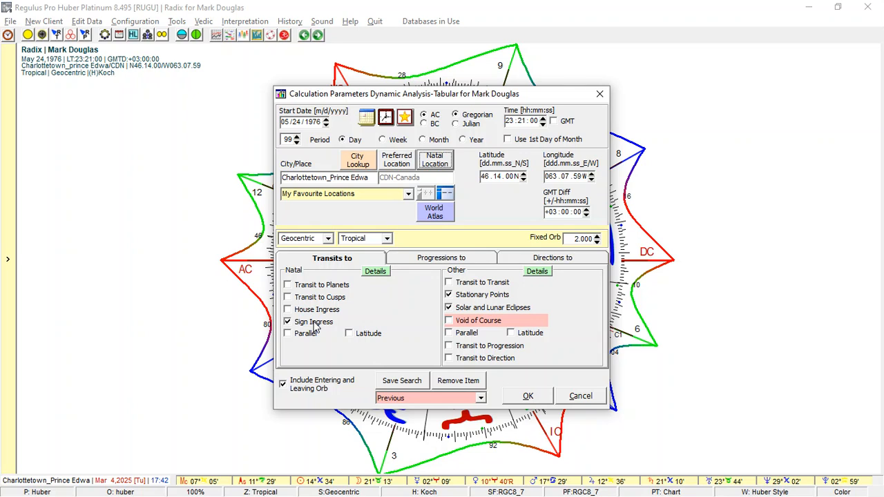
# Step: Review the selected moving points, target points and aspects for transits to natal and transits to other
pyautogui.click(378, 273)
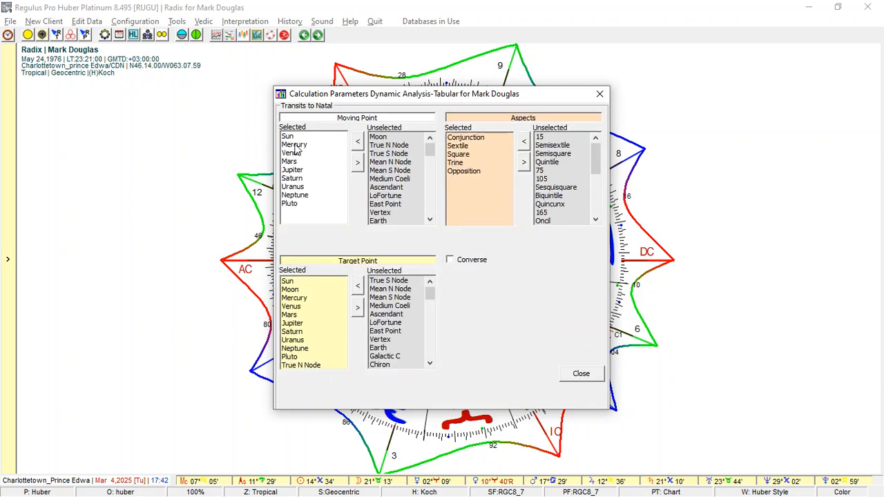
pyautogui.click(577, 378)
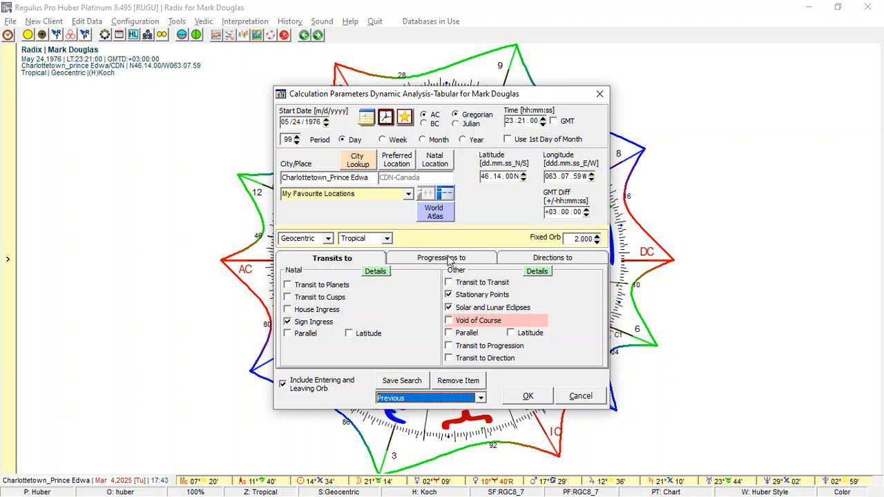
pyautogui.click(537, 272)
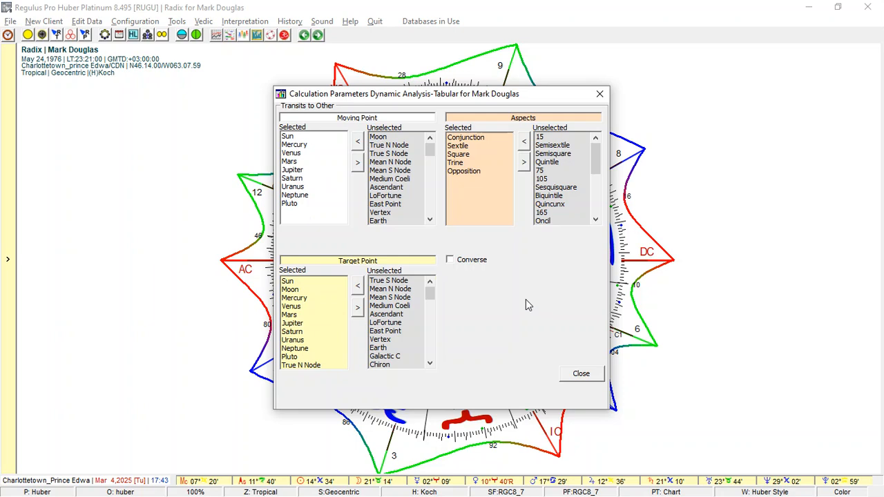
pyautogui.click(579, 377)
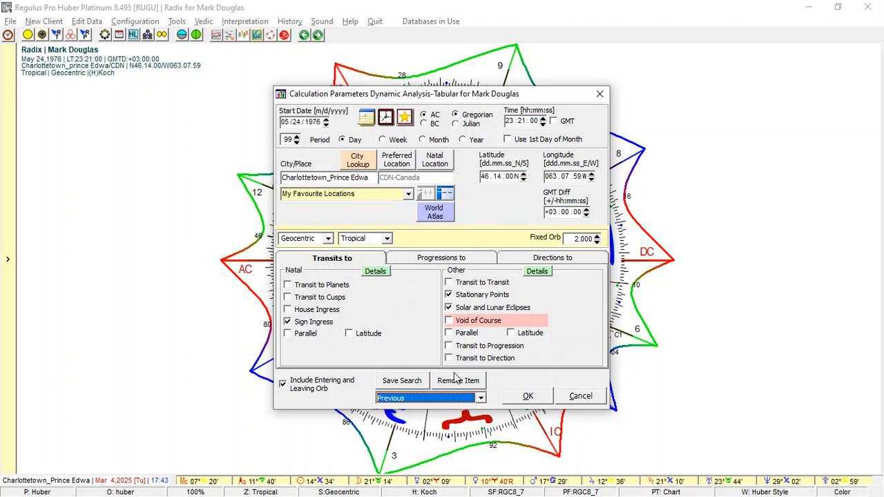
# Step: Save the search settings as SecProgEphemeris and calculate the tabular dynamic analysis
pyautogui.click(406, 384)
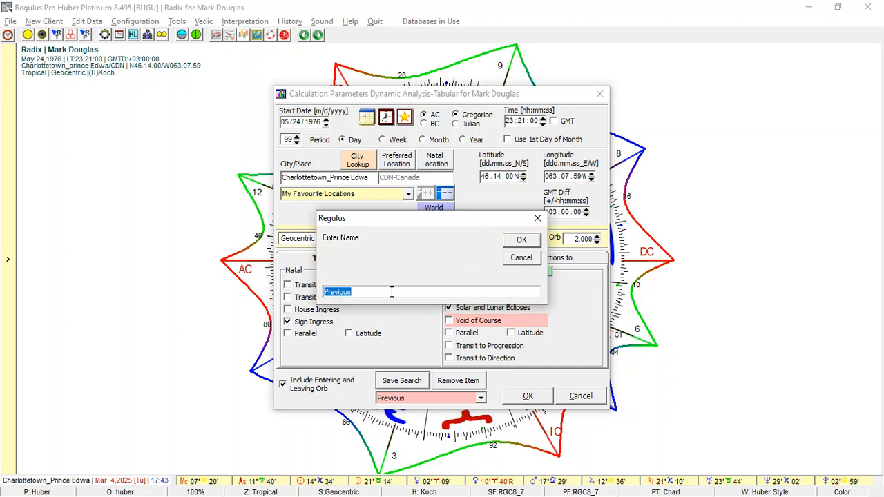
pyautogui.write('SecProgEphemer')
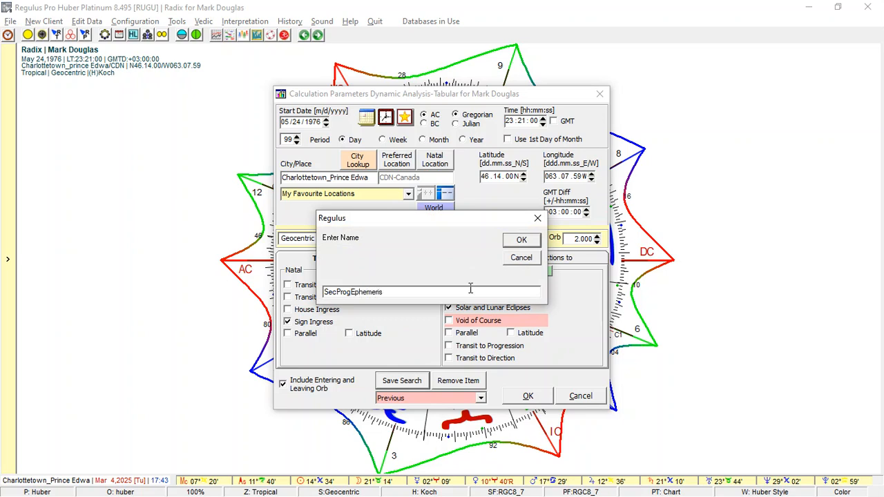
pyautogui.click(521, 240)
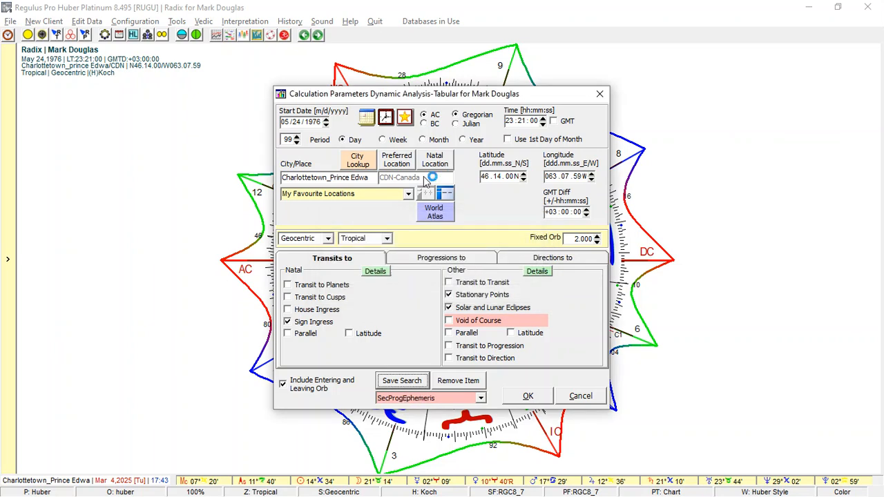
pyautogui.click(529, 397)
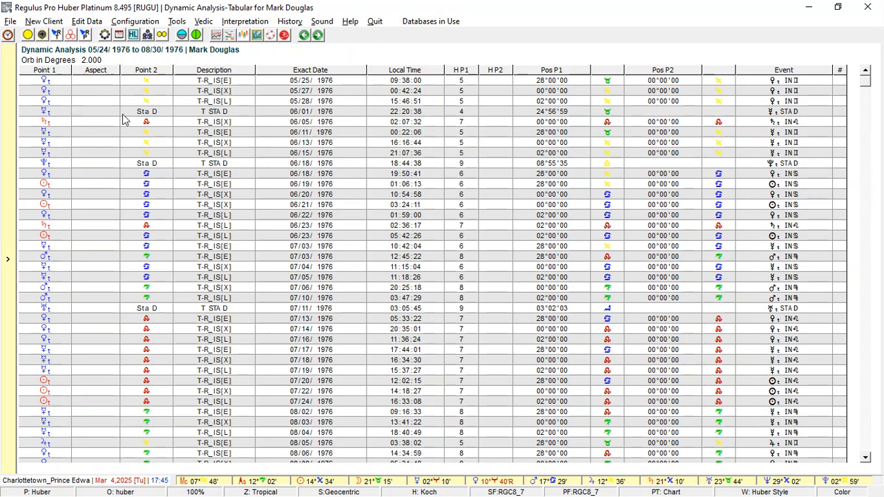
# Step: Examine the tabular results for stations and sign ingresses, checking exact dates from 05/25/1976 to the end of the list
pyautogui.click(159, 114)
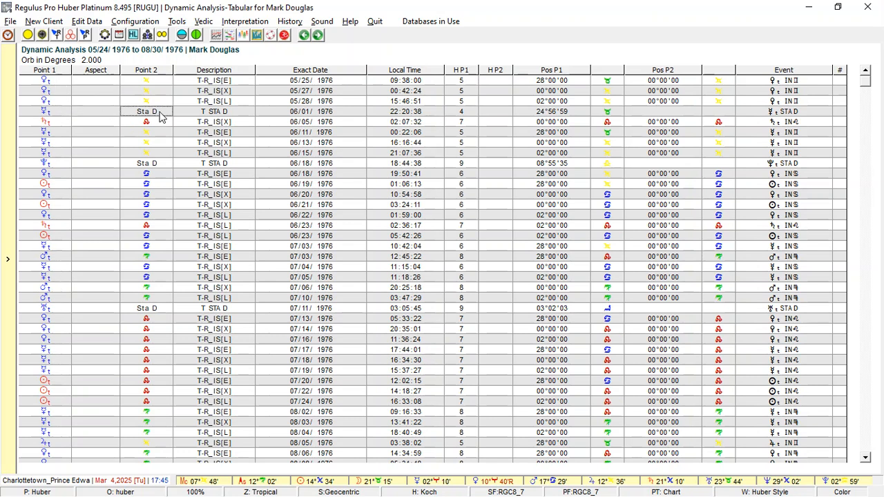
pyautogui.click(304, 117)
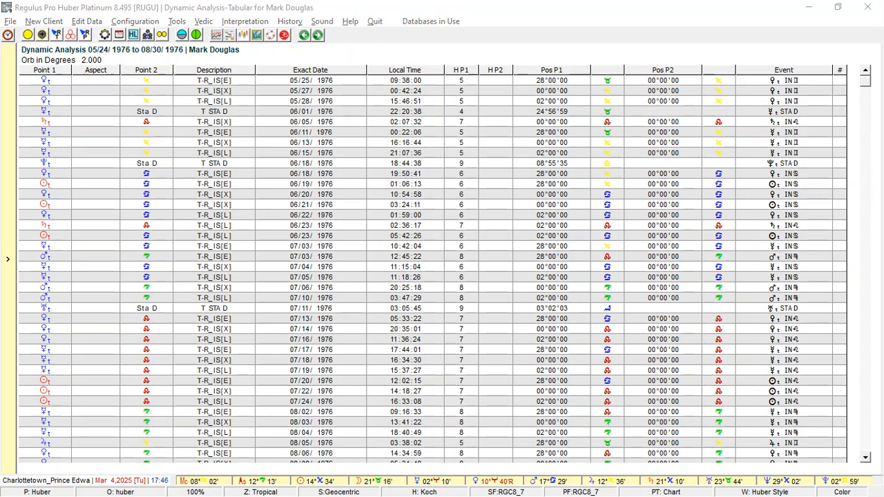
pyautogui.click(530, 13)
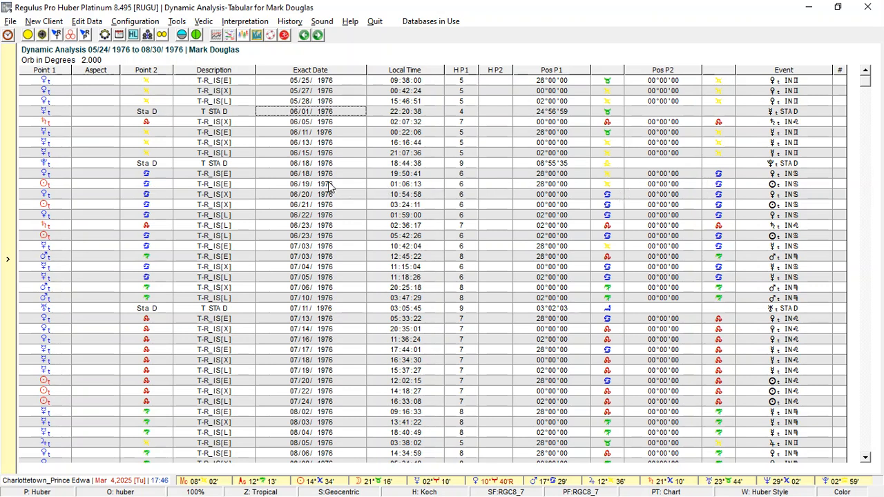
pyautogui.click(304, 183)
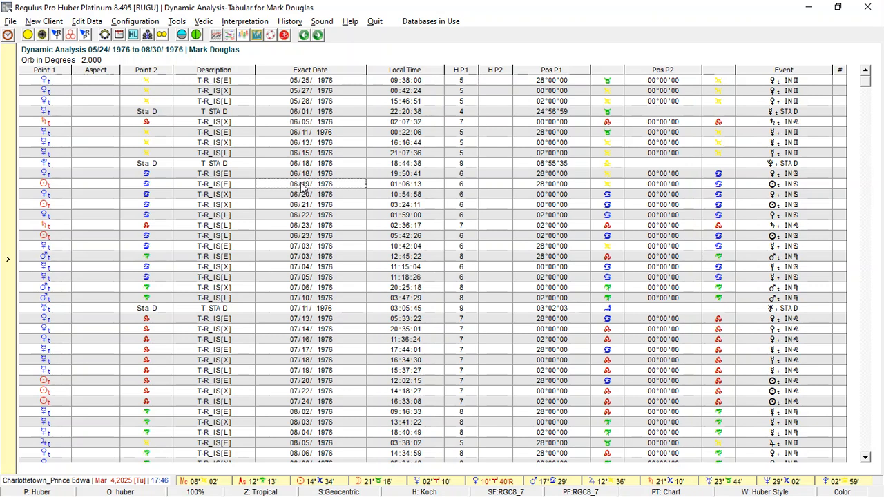
pyautogui.click(54, 227)
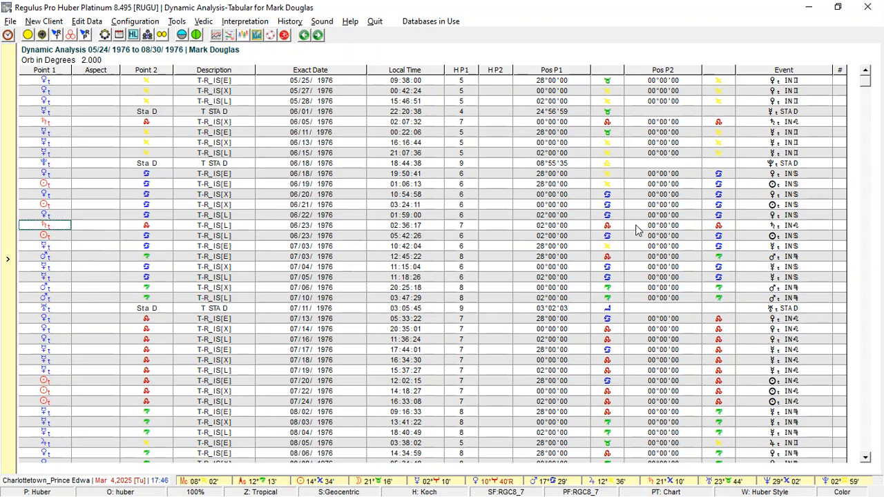
pyautogui.click(306, 228)
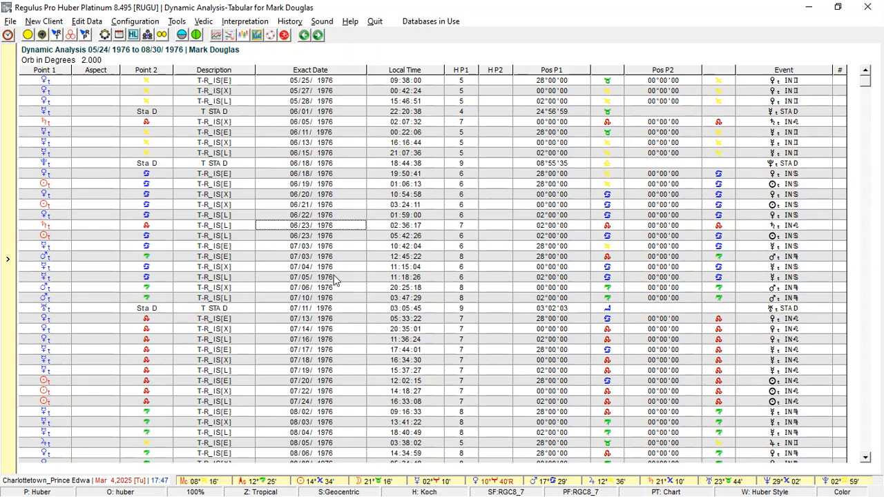
pyautogui.click(867, 397)
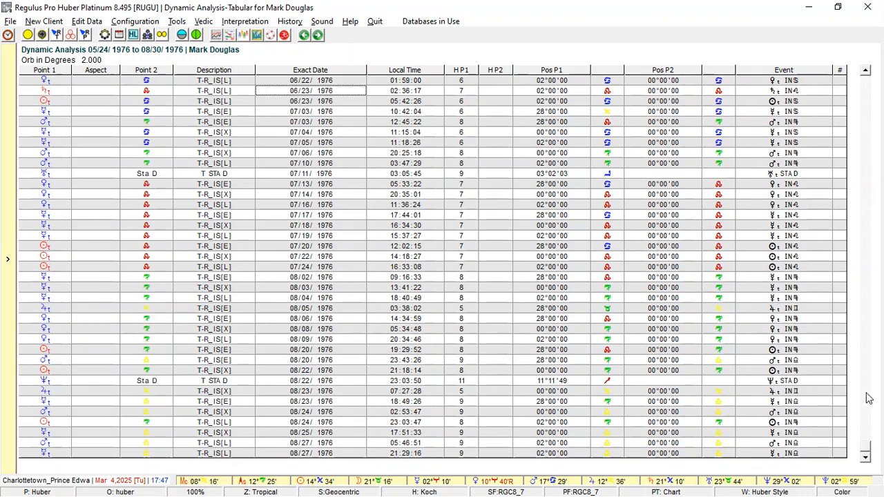
pyautogui.click(866, 88)
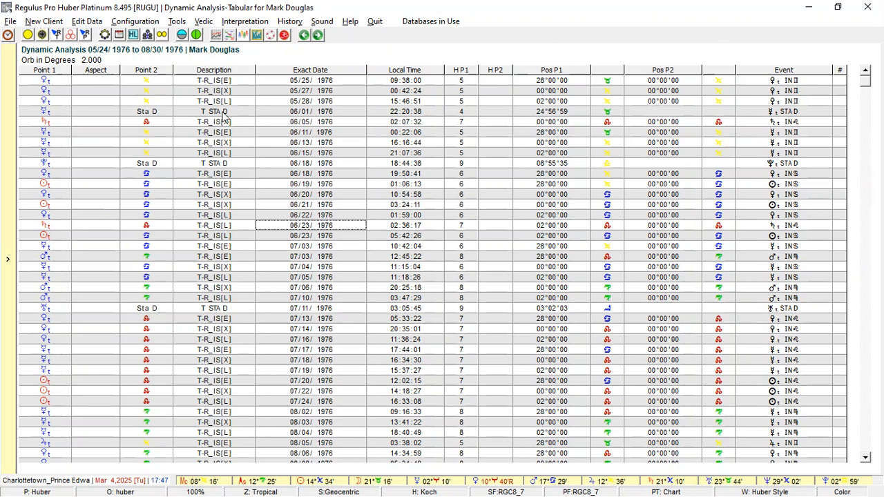
# Step: Set up a Time Line dynamic analysis from the current date and time with a 3-year period
pyautogui.click(177, 21)
pyautogui.moveTo(242, 55)
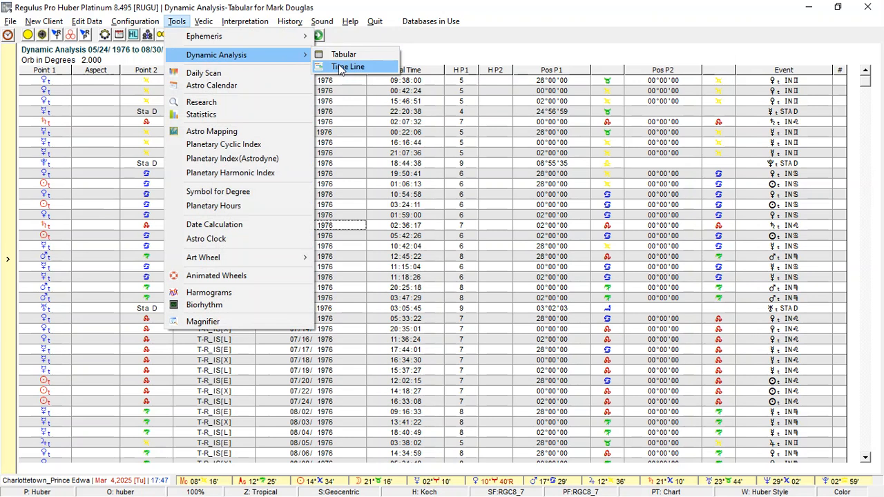
pyautogui.click(347, 67)
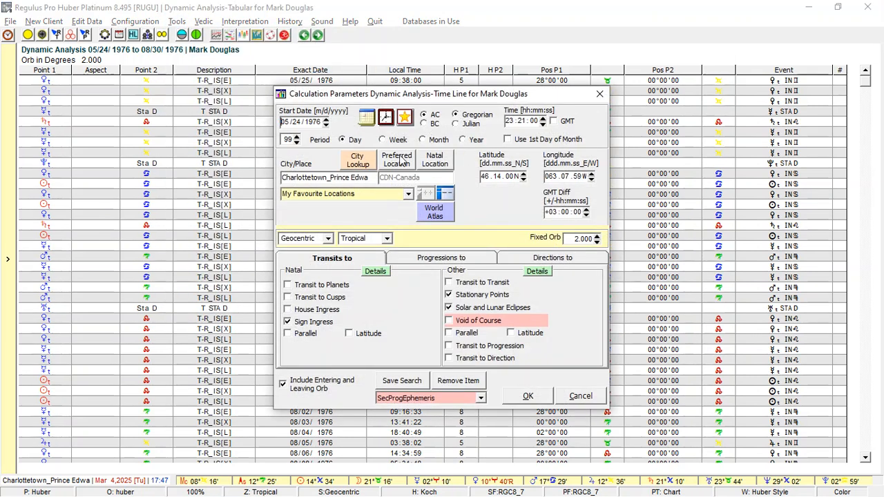
pyautogui.click(519, 141)
pyautogui.click(387, 121)
pyautogui.doubleClick(290, 139)
pyautogui.write('20')
pyautogui.click(467, 142)
pyautogui.click(295, 139)
pyautogui.write('30')
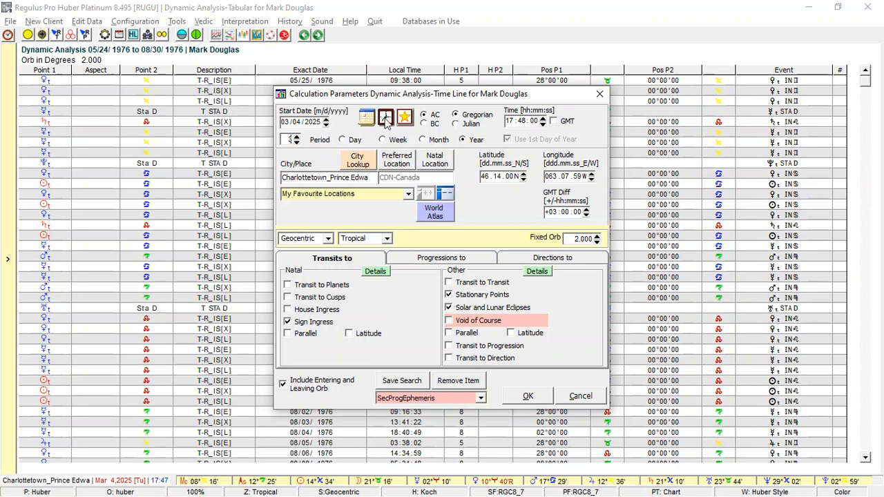
# Step: Set the time line's start year to 2022 and its period to 4 years, using the natal location
pyautogui.click(314, 122)
pyautogui.click(325, 125)
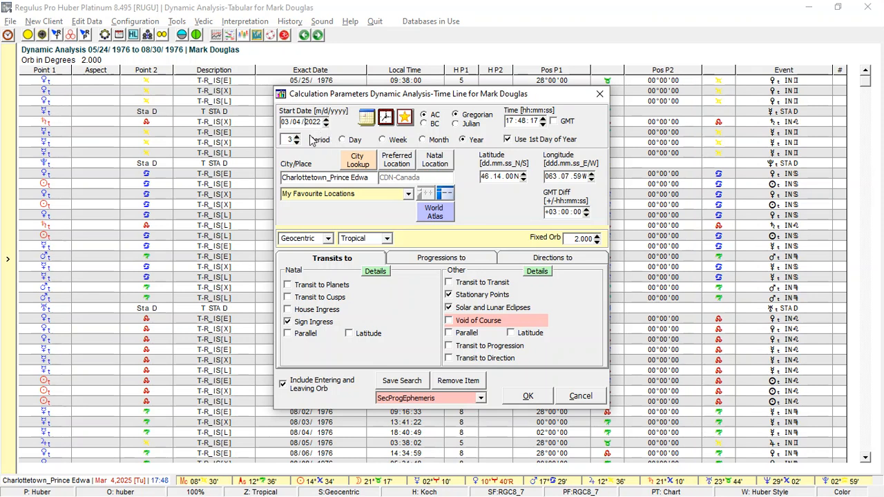
pyautogui.click(435, 165)
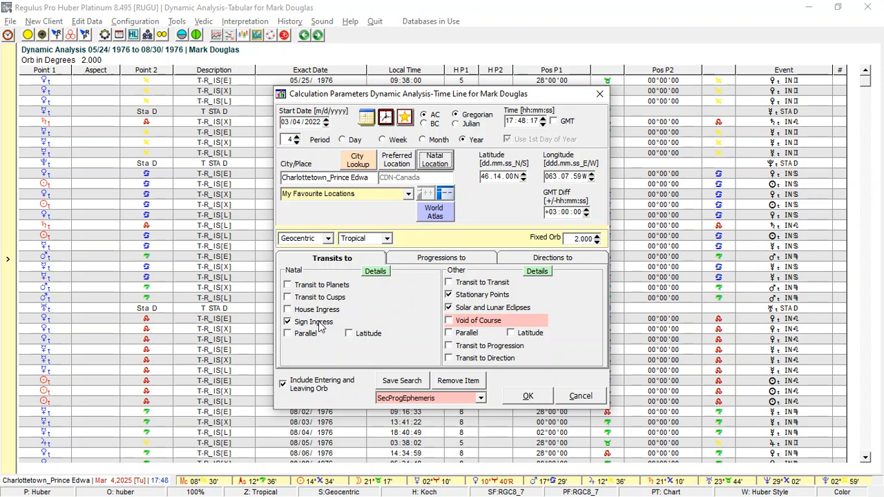
# Step: Exclude stationary points, solar and lunar eclipses, and sign ingresses from the transit search
pyautogui.click(466, 296)
pyautogui.click(469, 308)
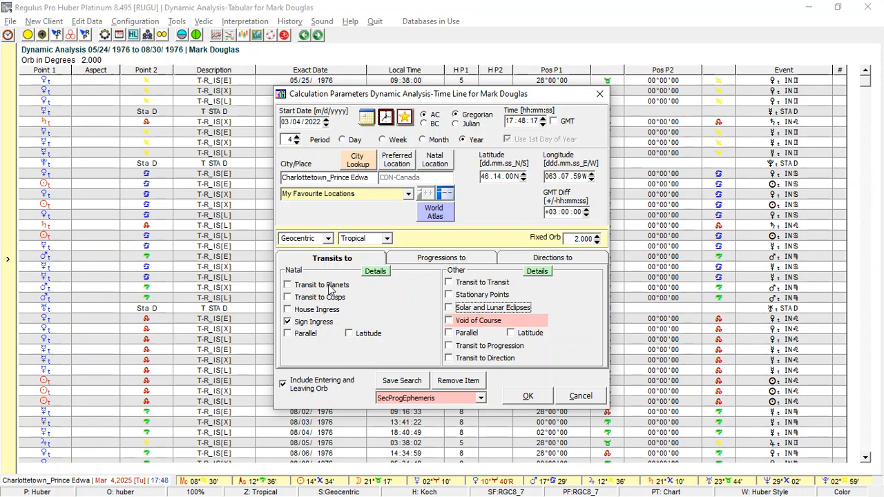
pyautogui.click(324, 323)
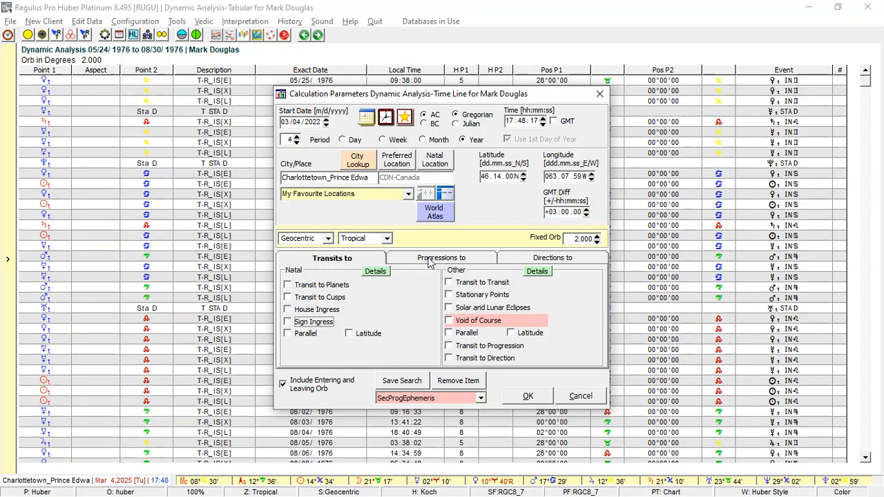
# Step: Include progressions to natal planets and cusps plus house and sign ingresses, checking the progressions-to-natal details
pyautogui.click(429, 261)
pyautogui.click(342, 287)
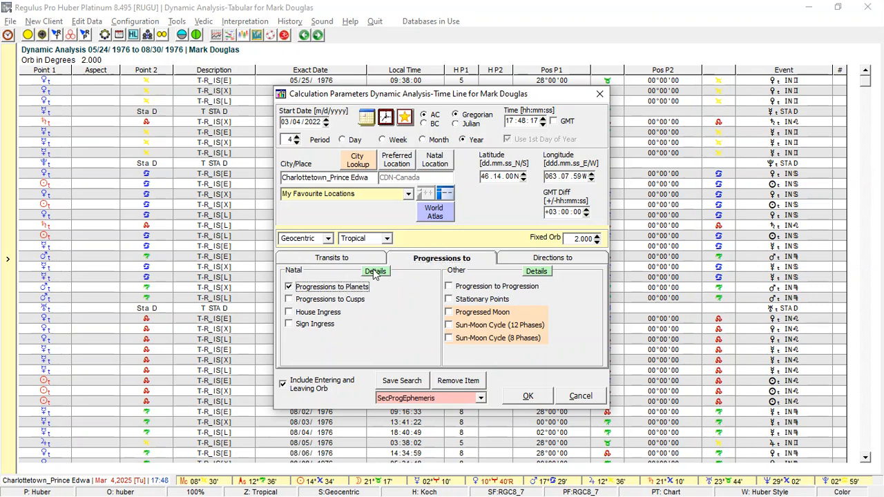
pyautogui.click(375, 271)
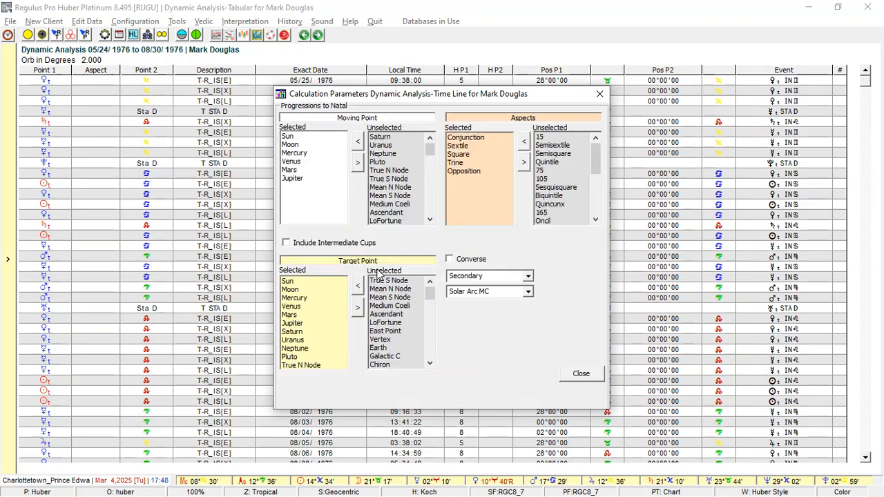
pyautogui.click(567, 378)
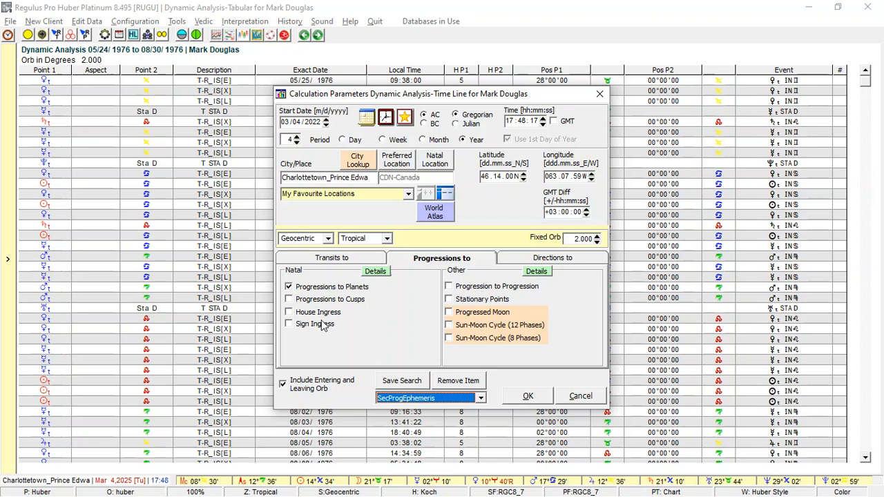
pyautogui.click(316, 312)
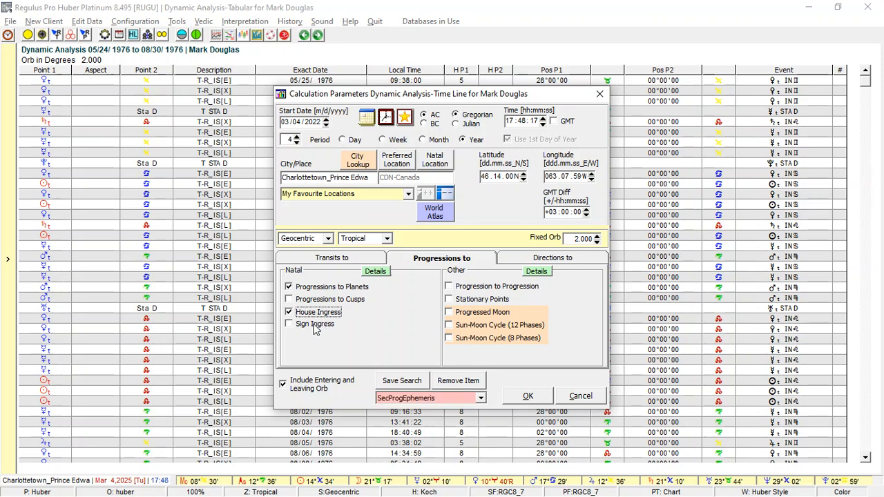
pyautogui.click(314, 325)
pyautogui.click(324, 301)
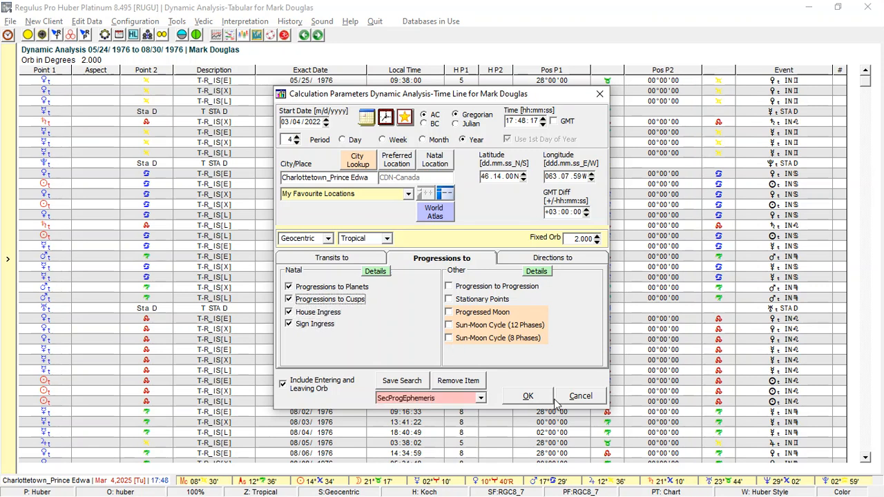
# Step: Set the fixed orb to 1.000 and calculate the time line from 01/01/2022
pyautogui.doubleClick(579, 238)
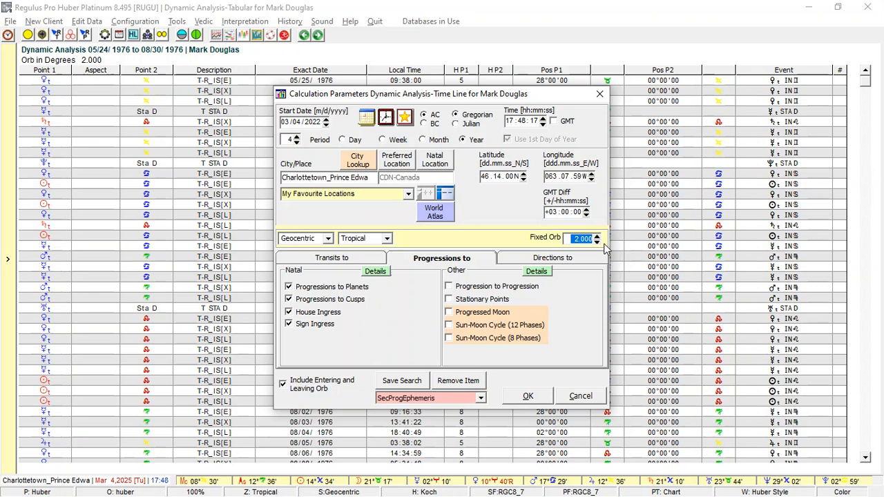
pyautogui.write('1')
pyautogui.click(531, 399)
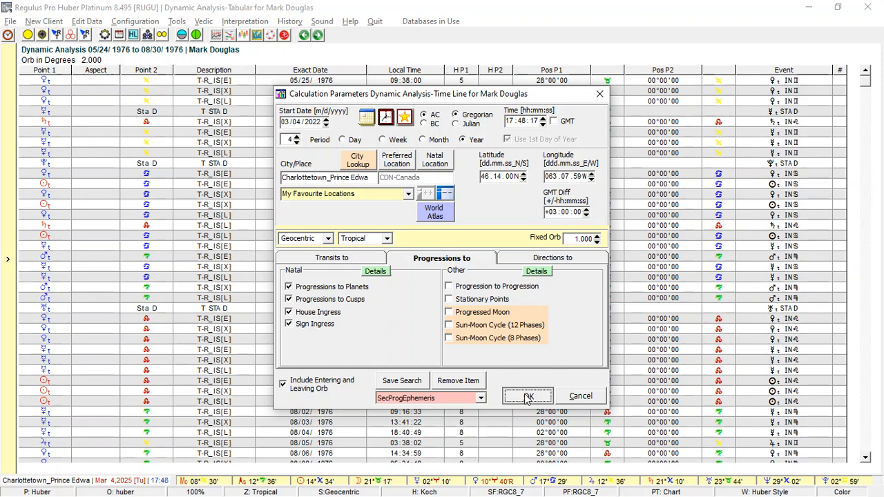
pyautogui.click(528, 398)
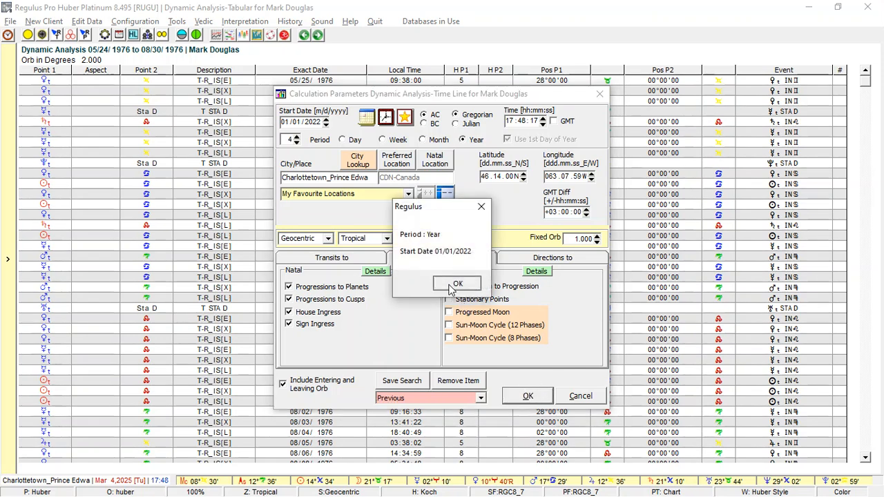
pyautogui.click(450, 289)
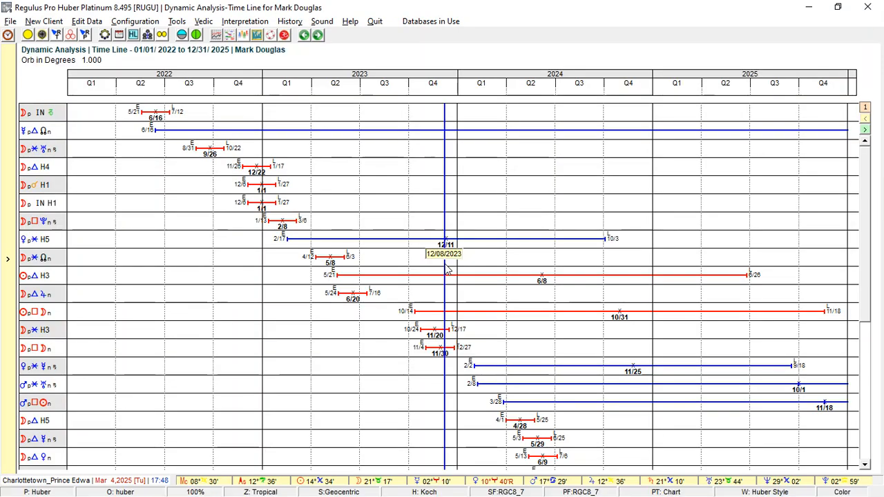
# Step: Colour the time line's bars by aspect and look through the listed progressions
pyautogui.rightClick(396, 214)
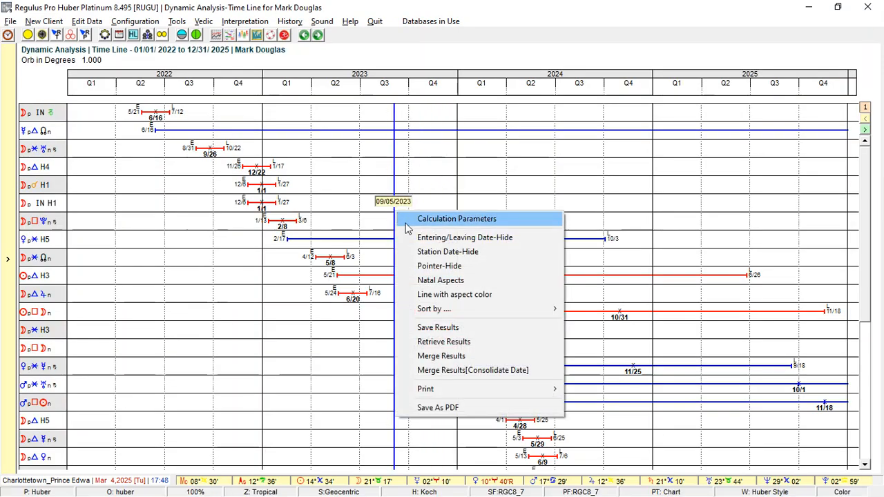
pyautogui.click(462, 294)
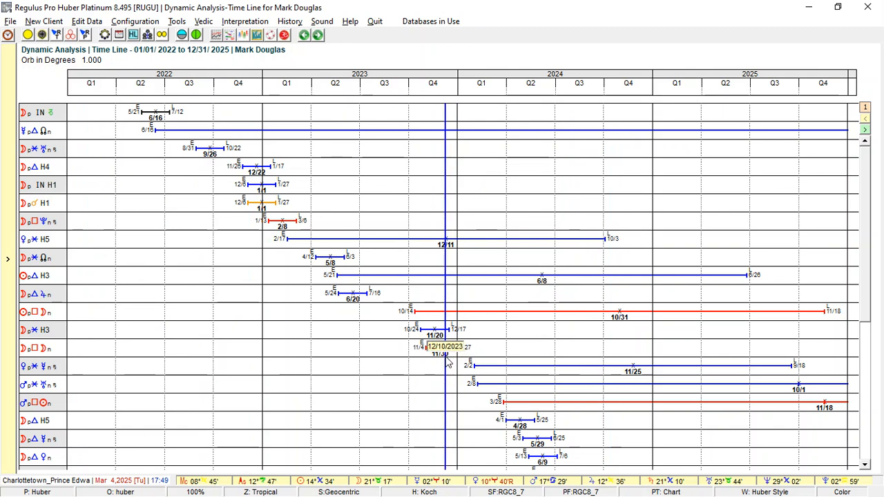
pyautogui.click(867, 452)
pyautogui.moveTo(867, 450); pyautogui.dragTo(862, 308)
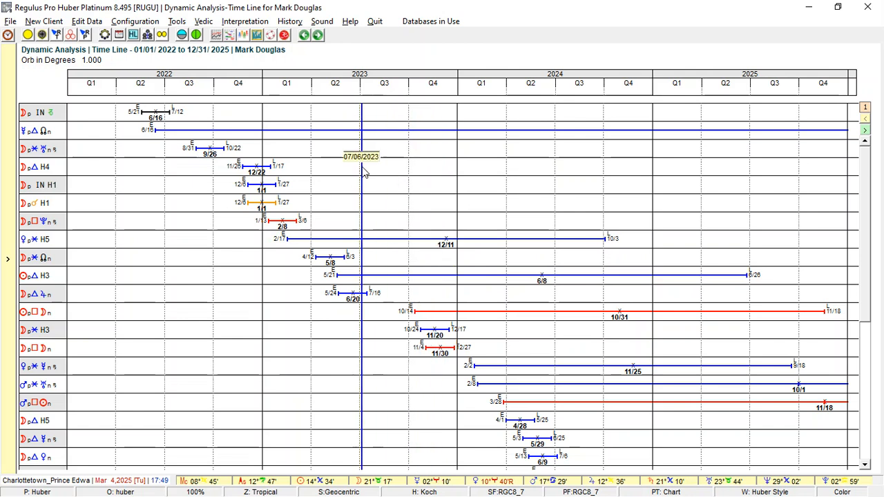
# Step: Reopen the calculation parameters of the time line analysis
pyautogui.rightClick(359, 164)
pyautogui.click(404, 173)
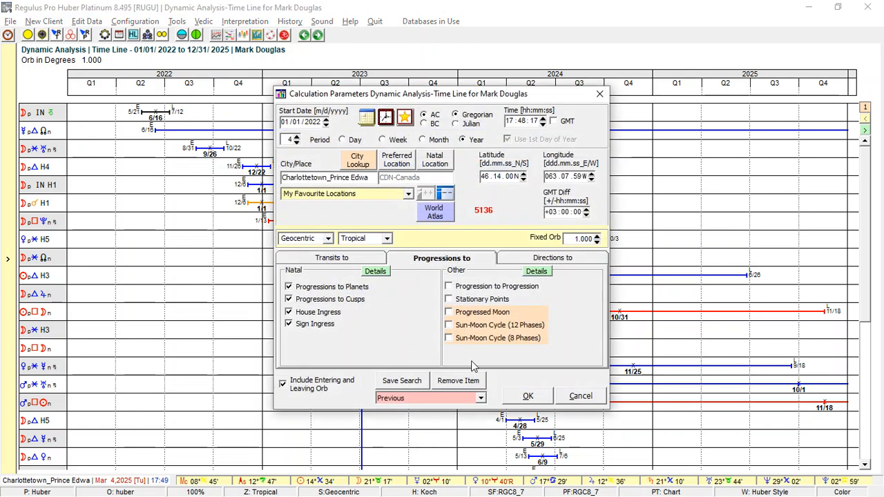